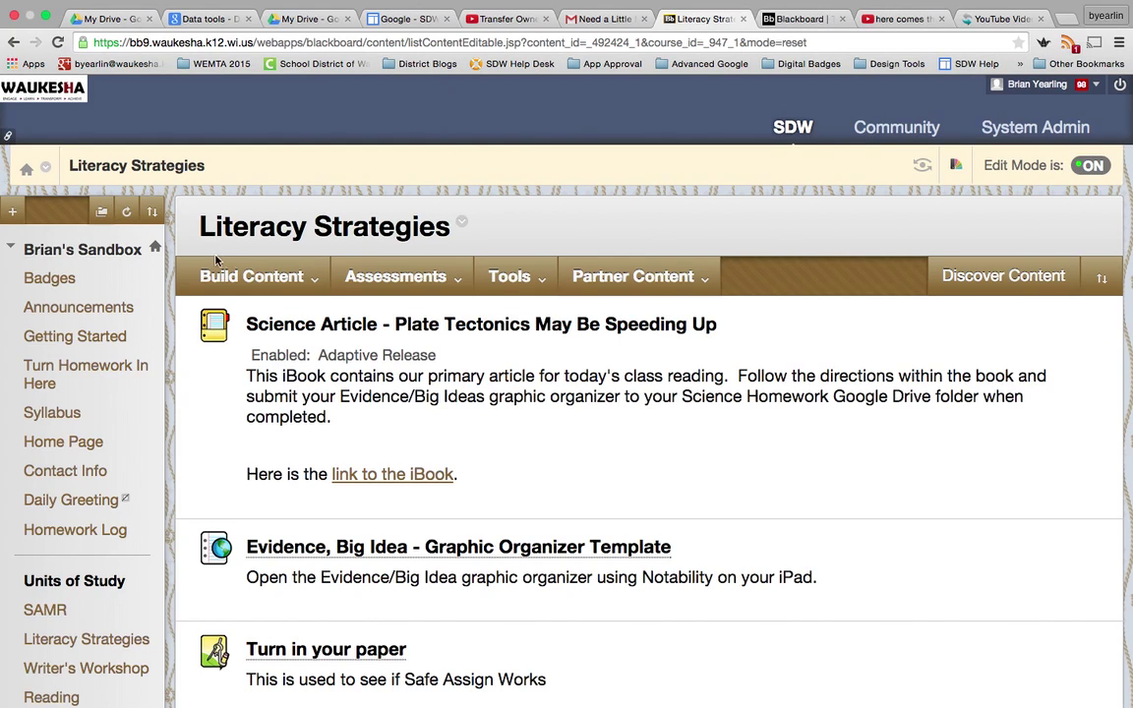
Search the course's YouTube Video tool for 'here comes the sun', then return to Literacy Strategies.
left_click(236, 277)
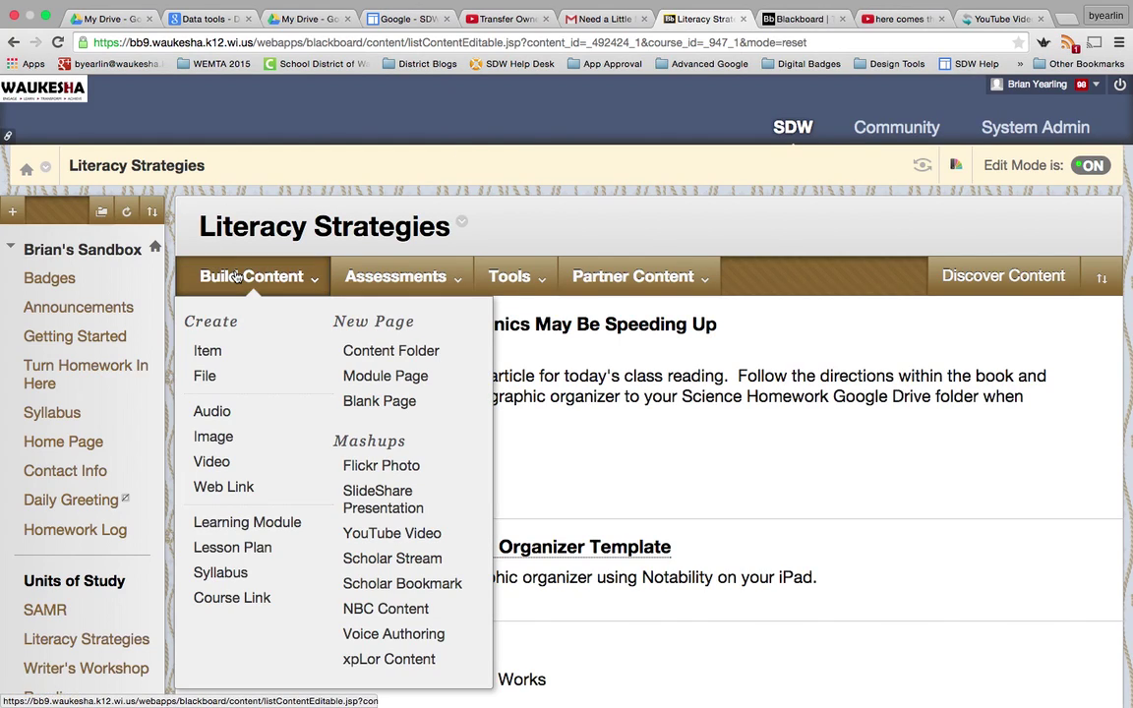
left_click(392, 544)
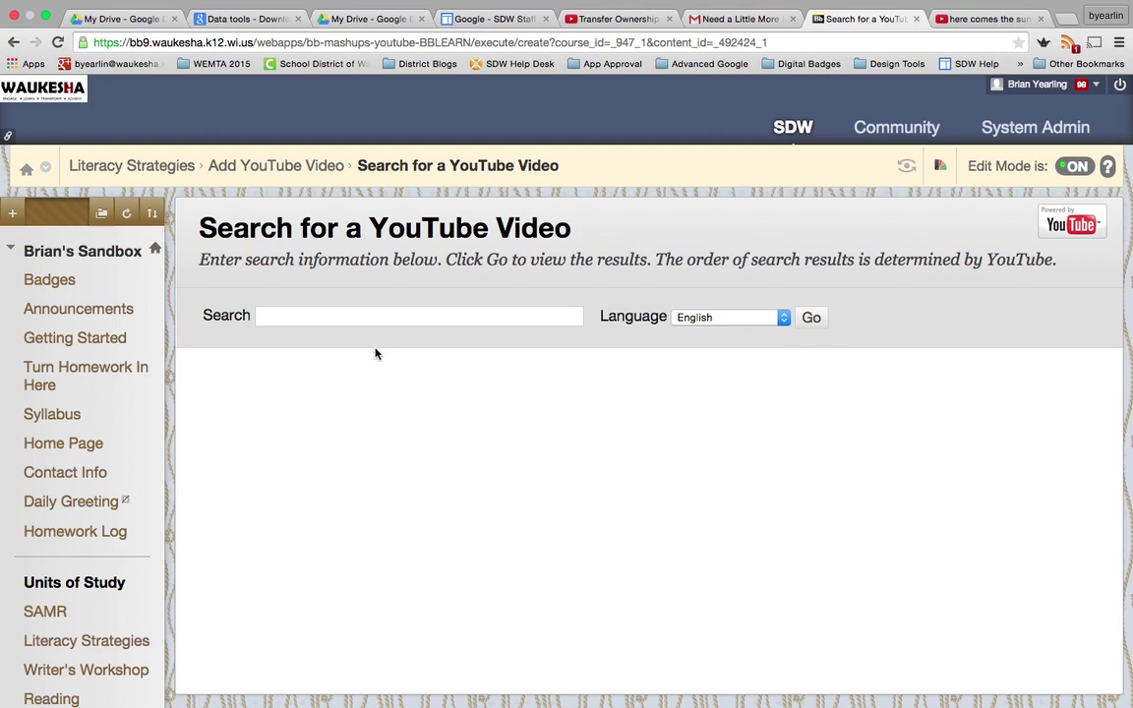
left_click(372, 316)
type("here com")
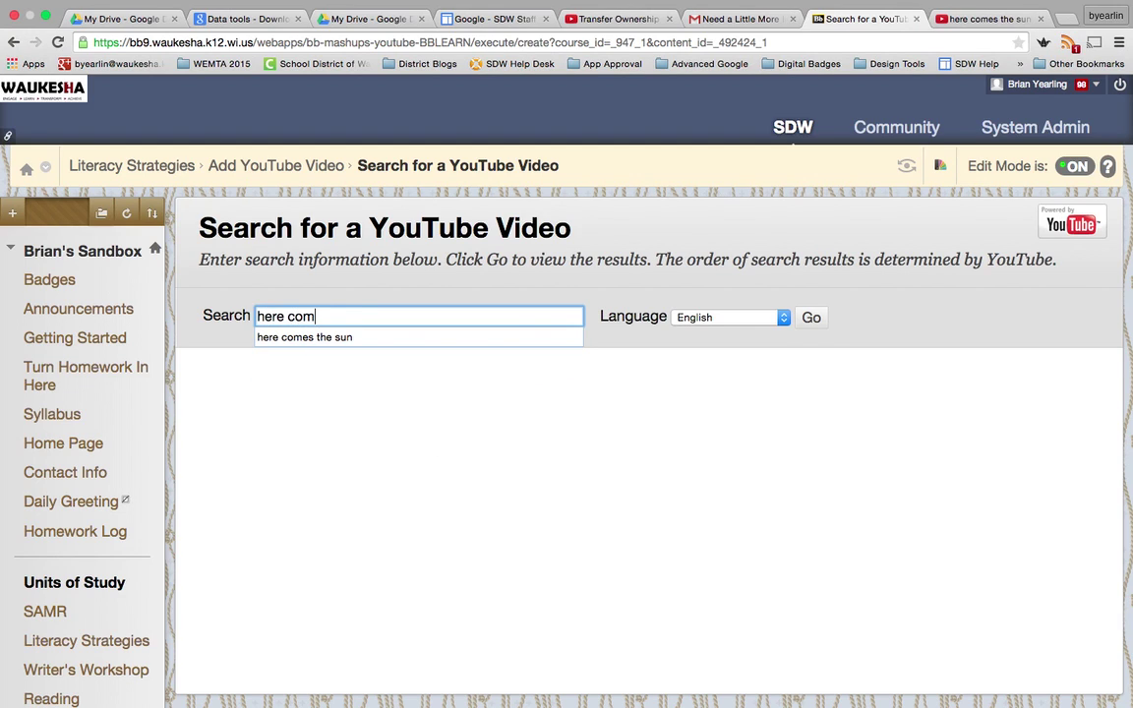
type("es the sun")
key("Return")
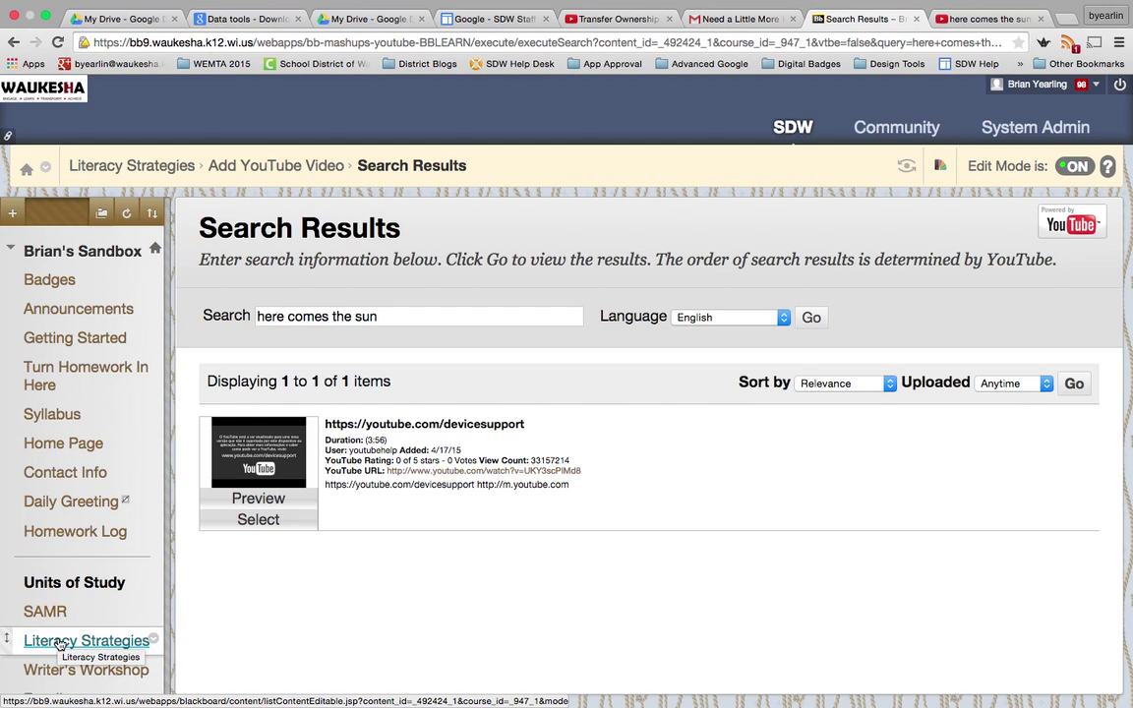
left_click(59, 641)
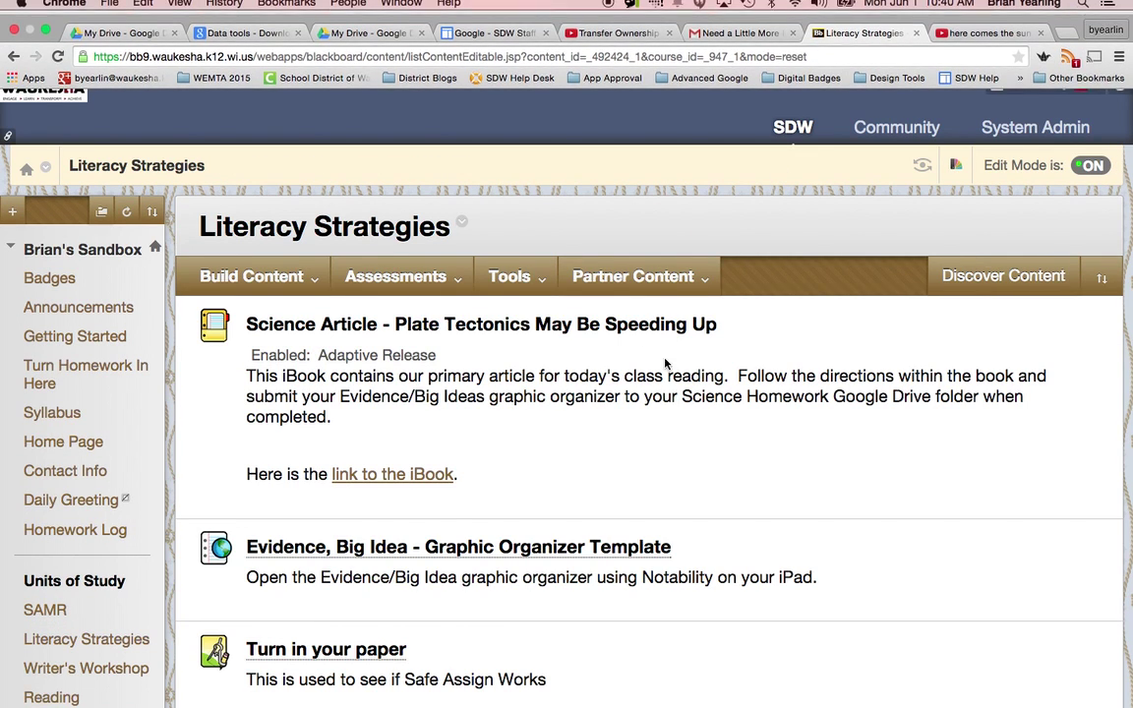
Start a Build Content > Item entry named 'Here Comes the Sun'.
left_click(388, 279)
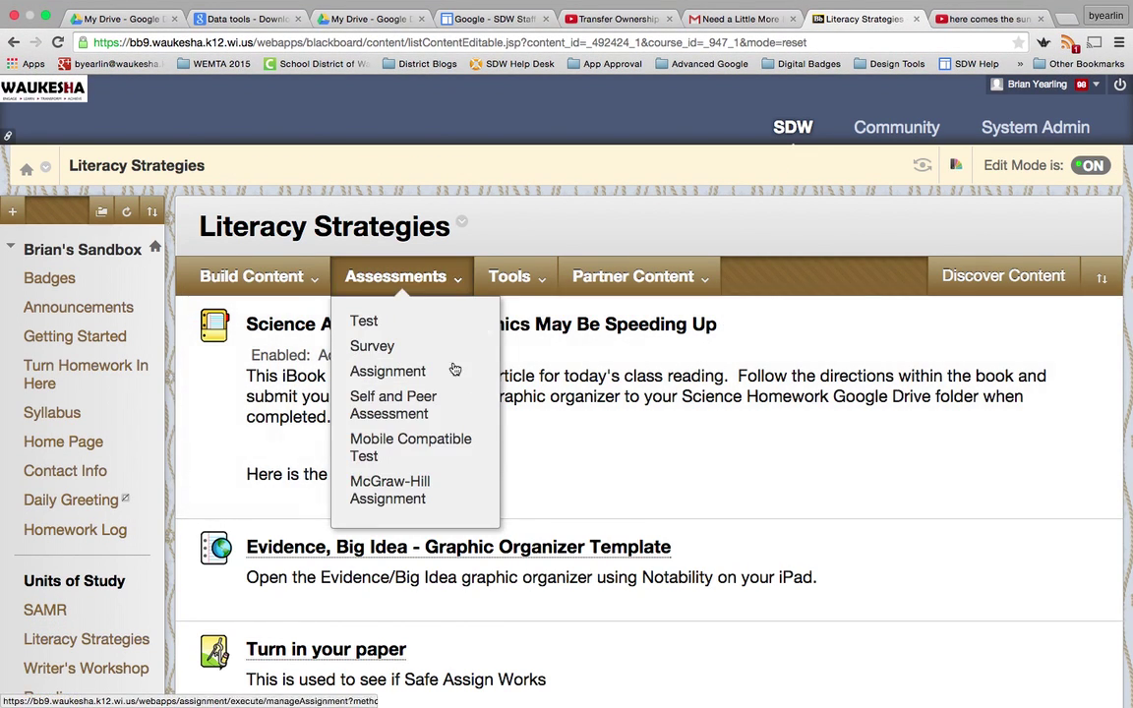
left_click(257, 285)
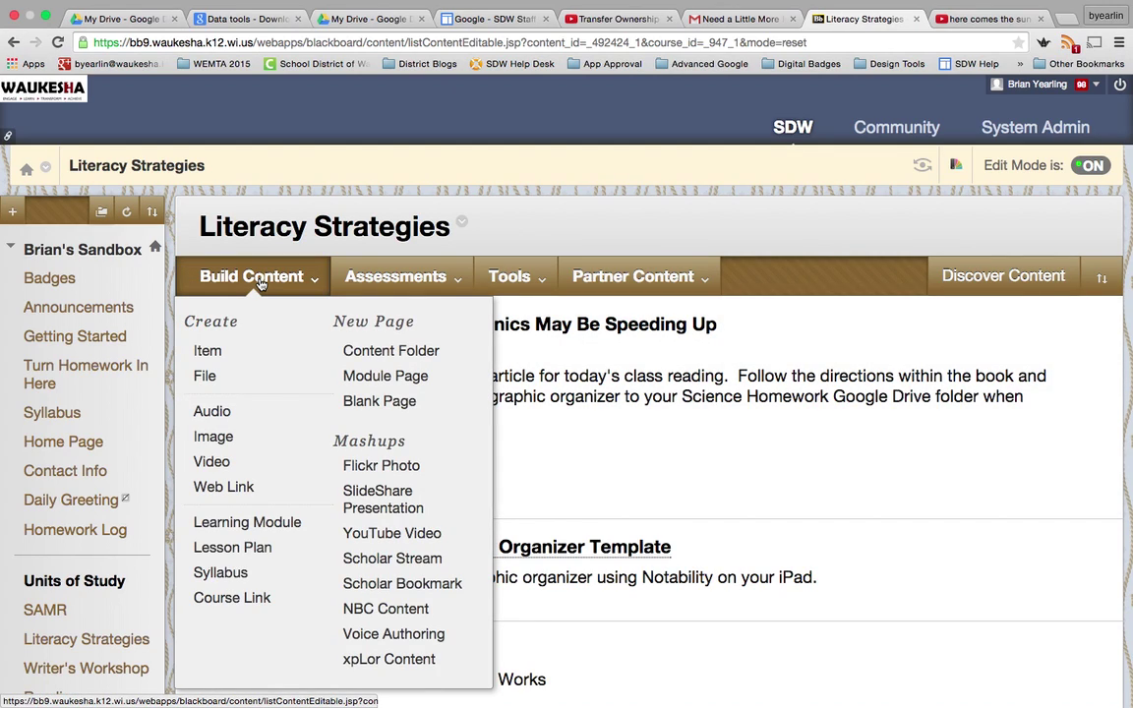
left_click(211, 353)
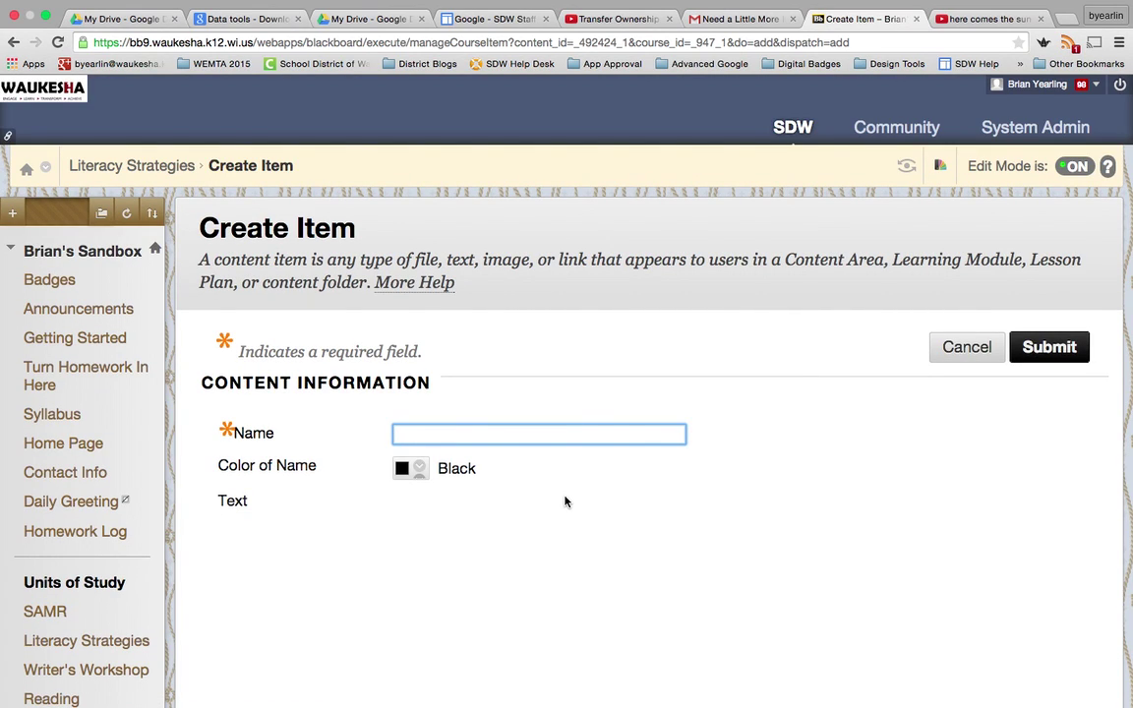
type("Here Comes the ")
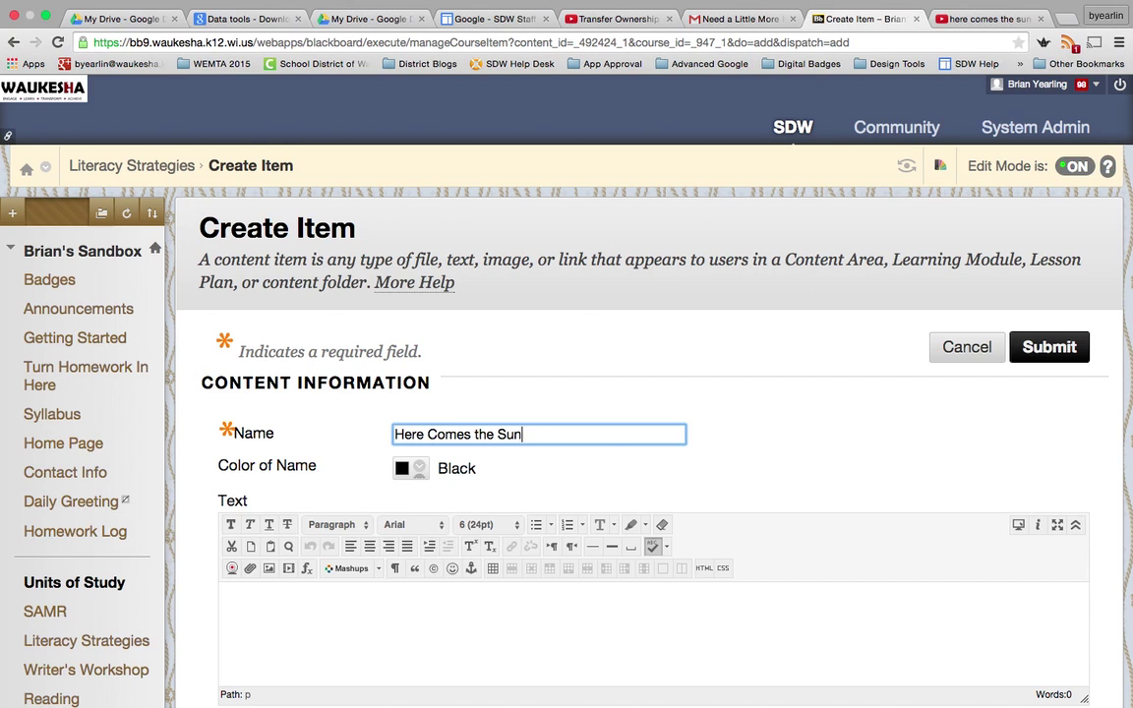
type("Sun")
scroll(470, 391, "down", 5)
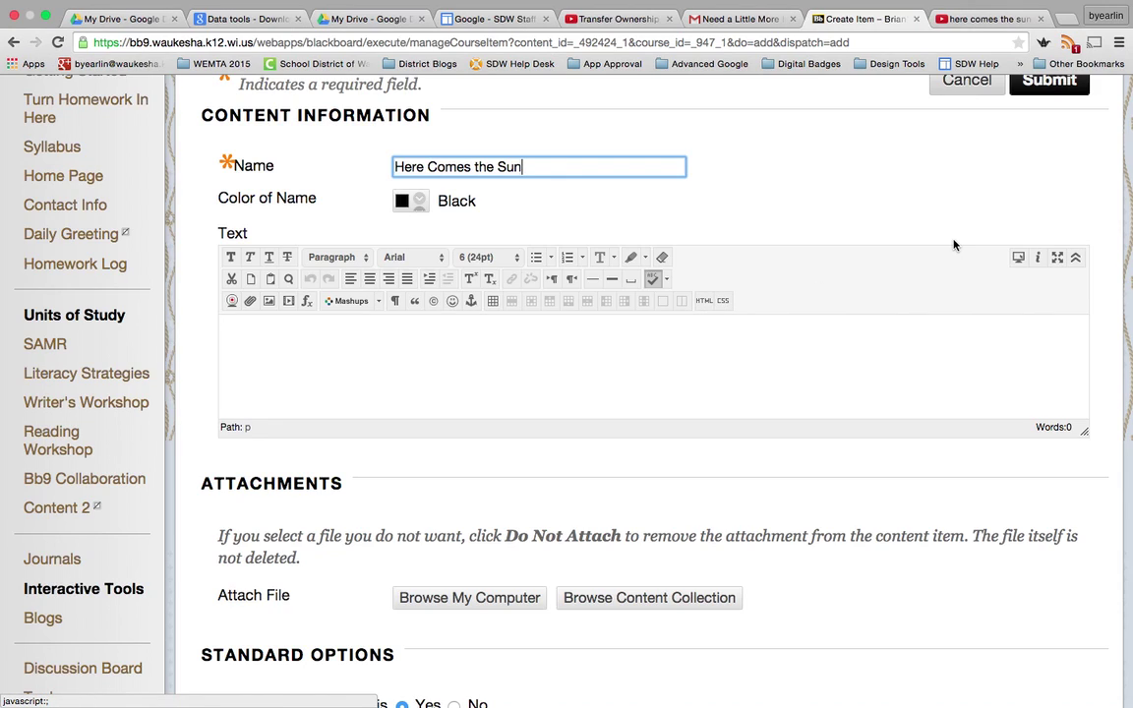
Collapse and re-expand the text editor toolbar to show all its formatting options.
left_click(1076, 258)
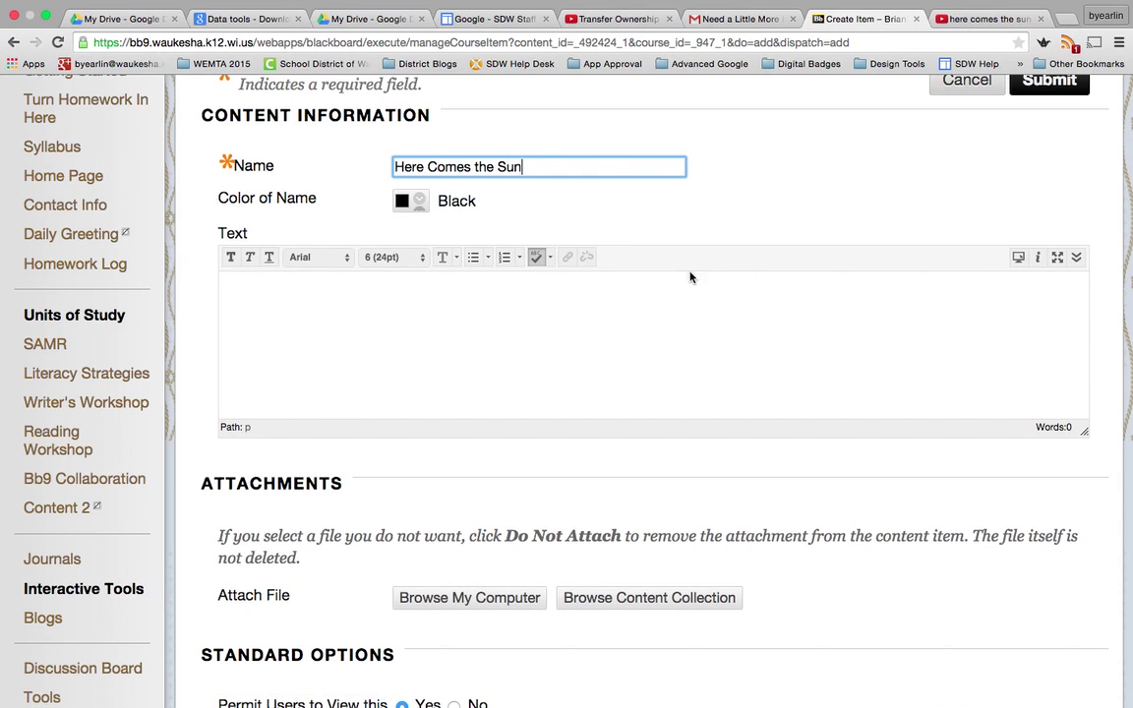
left_click(1076, 257)
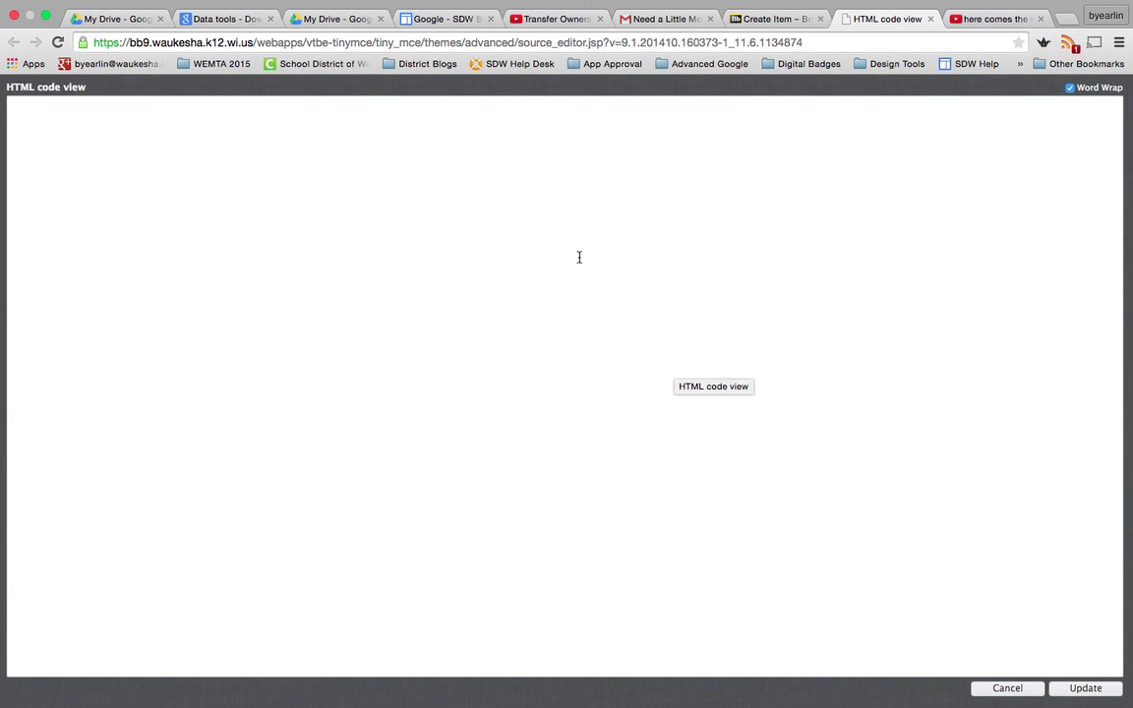
Open the 'Beatles- Here Comes The Sun (with lyrics)' video on YouTube and pause it.
left_click(980, 19)
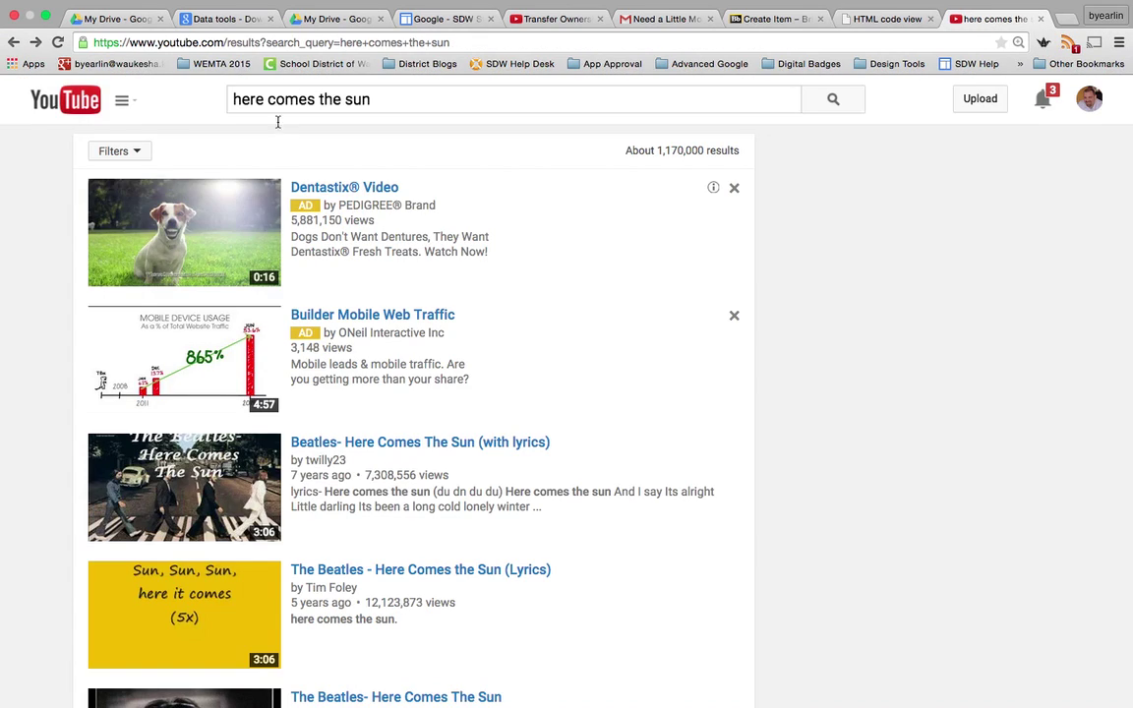
left_click(400, 102)
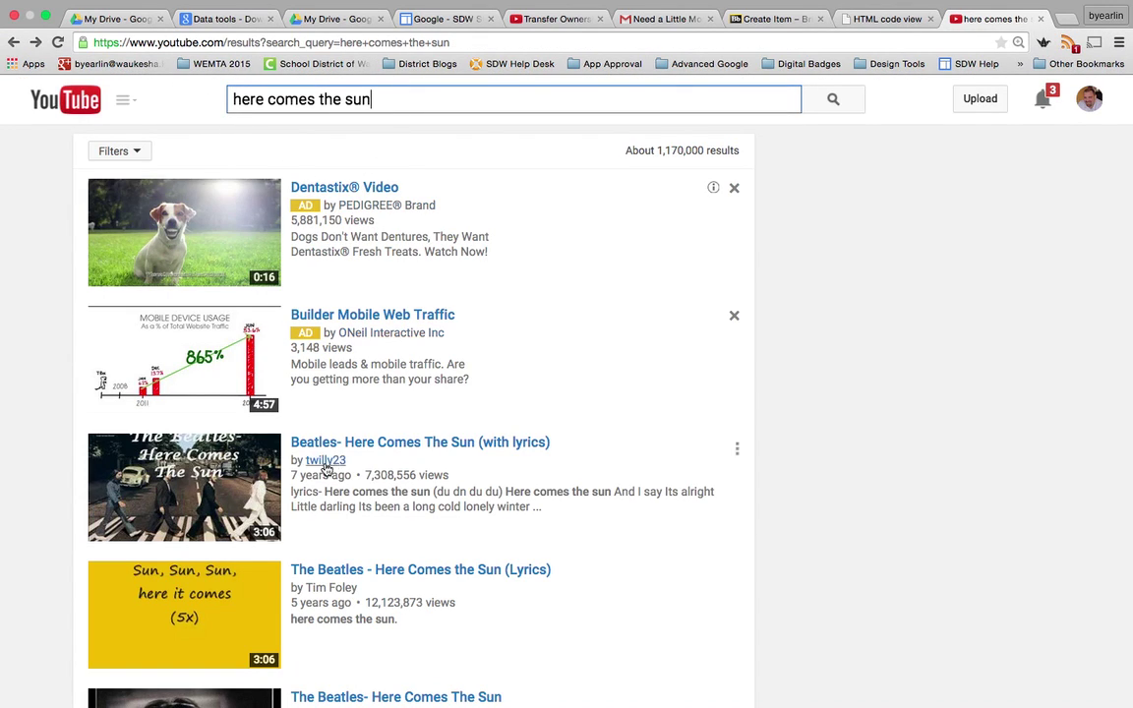
scroll(354, 488, "down", 1)
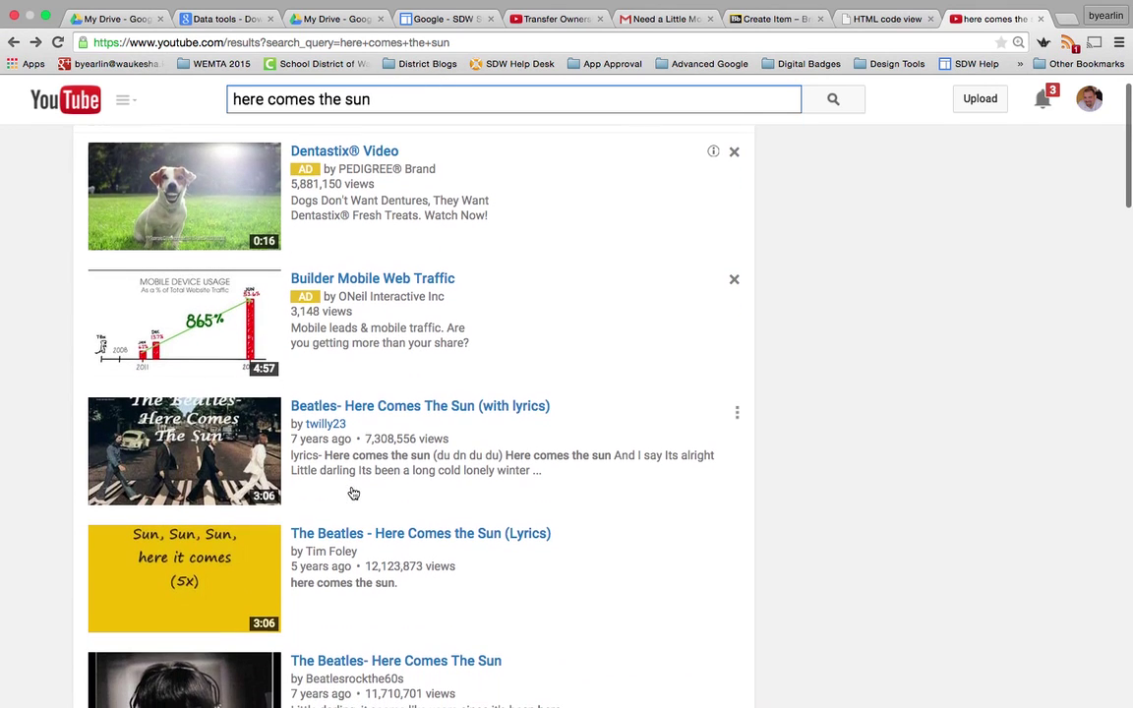
left_click(367, 405)
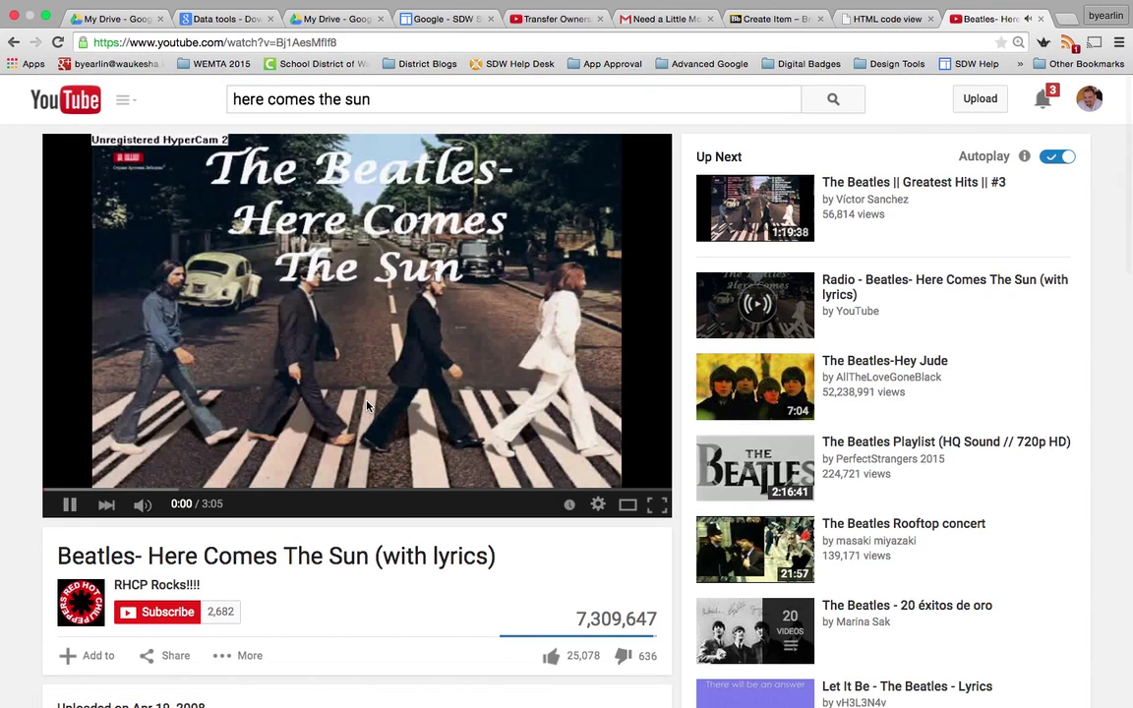
left_click(413, 474)
Bring up the video's Share options.
scroll(413, 474, "down", 5)
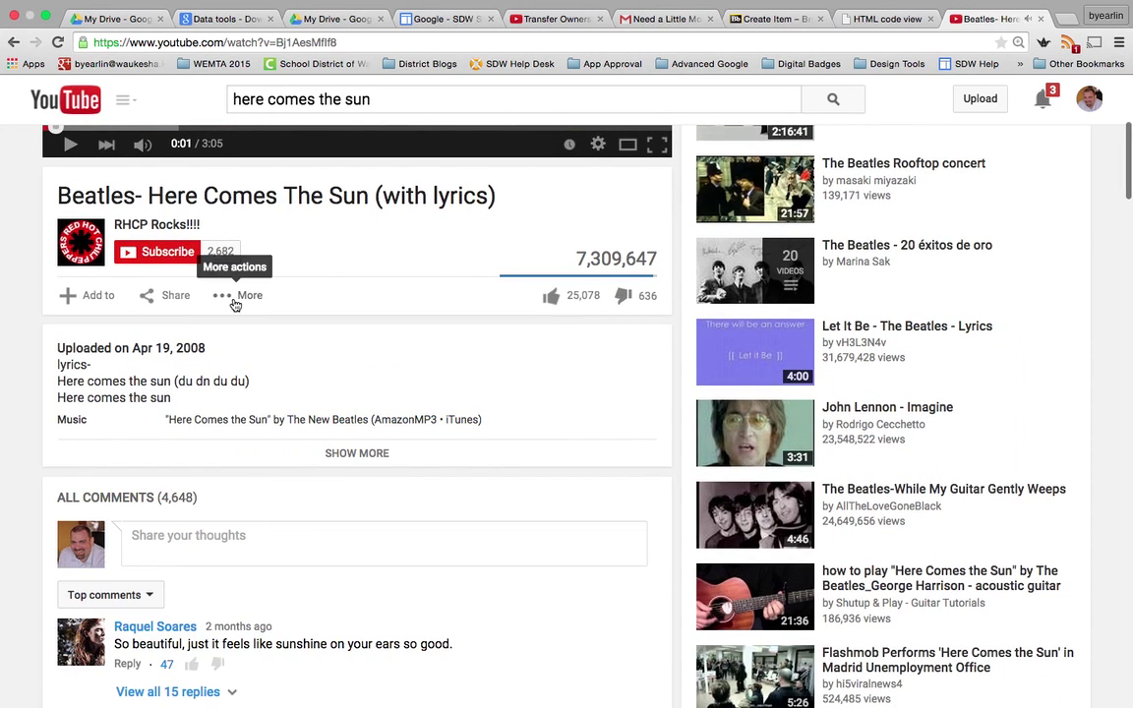
left_click(227, 301)
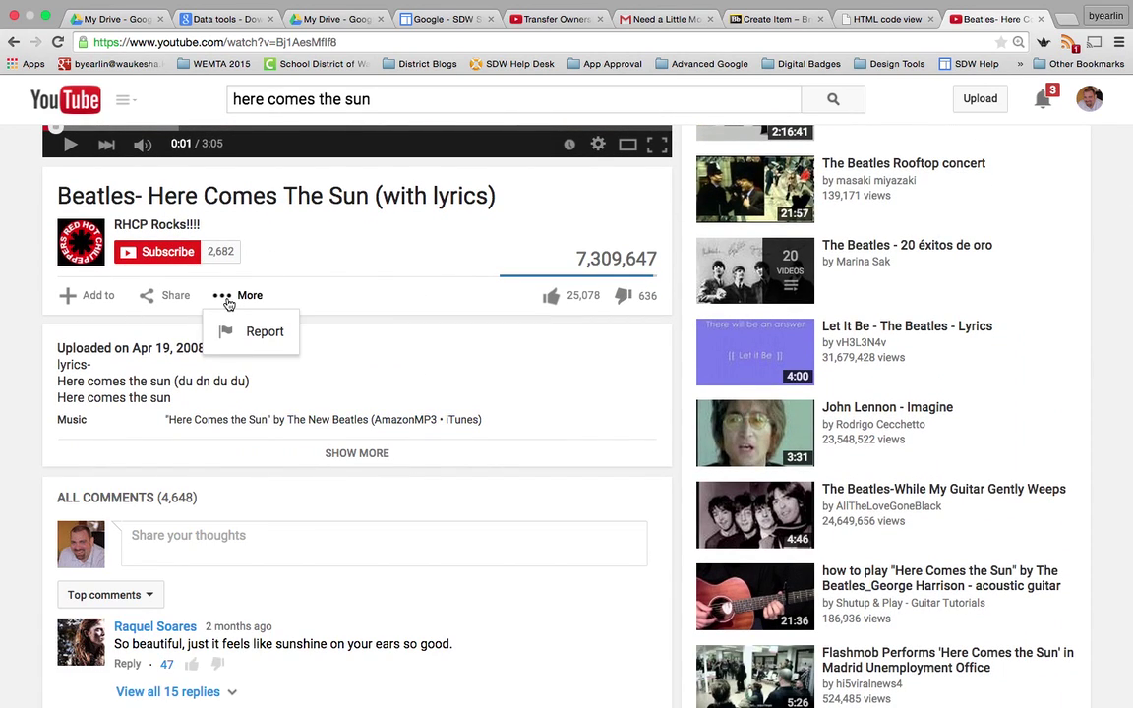
left_click(177, 297)
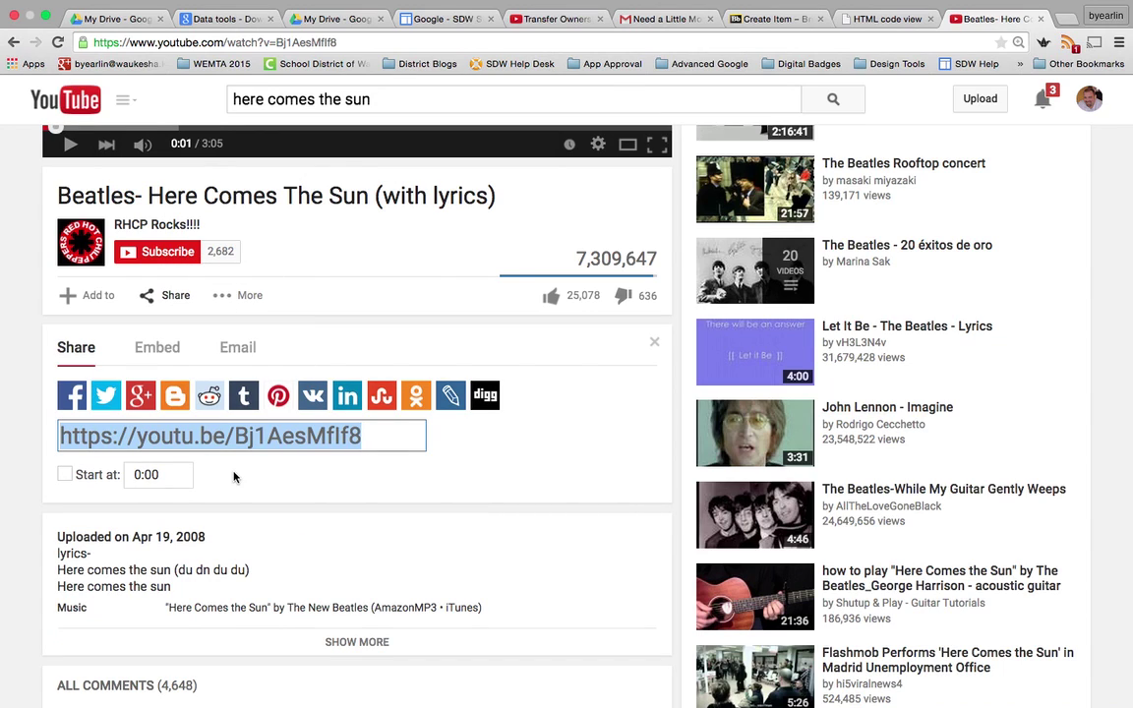
Select and copy the video's iframe code from the Embed tab.
left_click(159, 350)
scroll(244, 504, "down", 1)
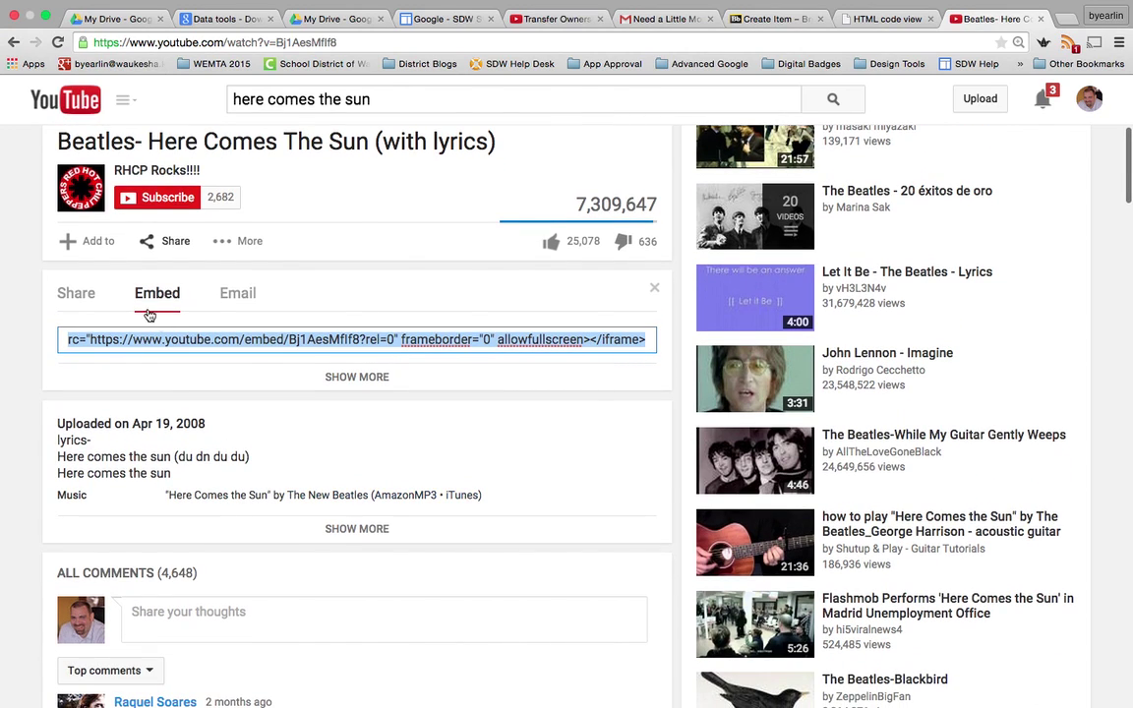
left_click(67, 340)
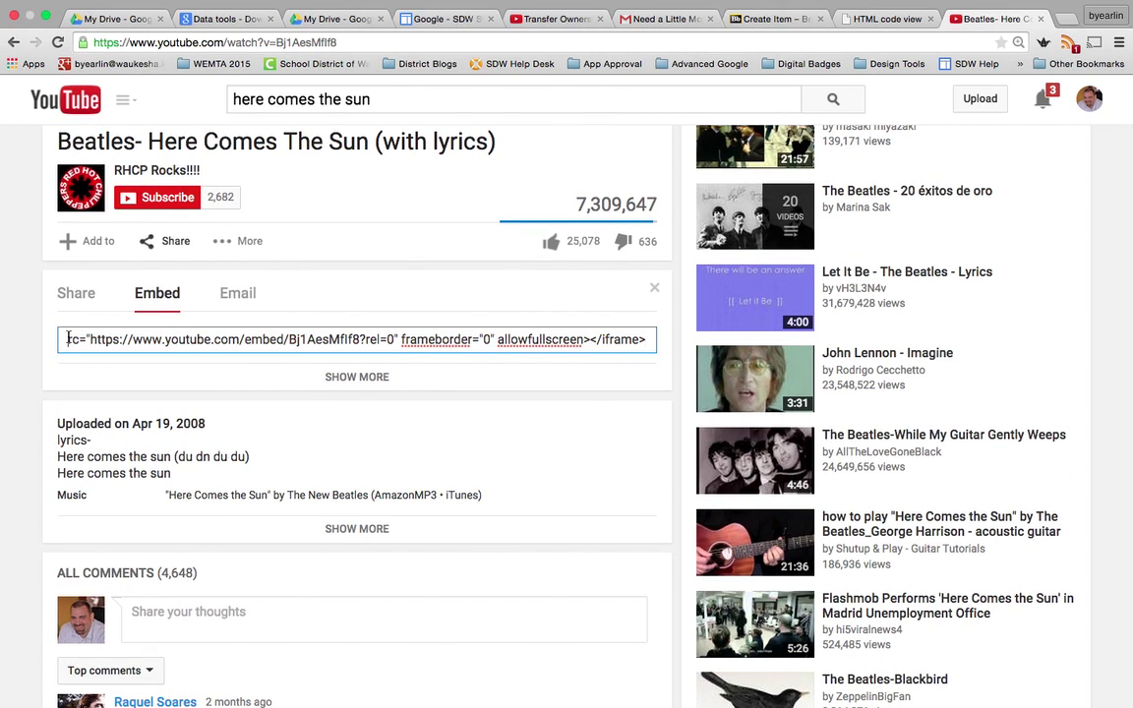
left_click(64, 340)
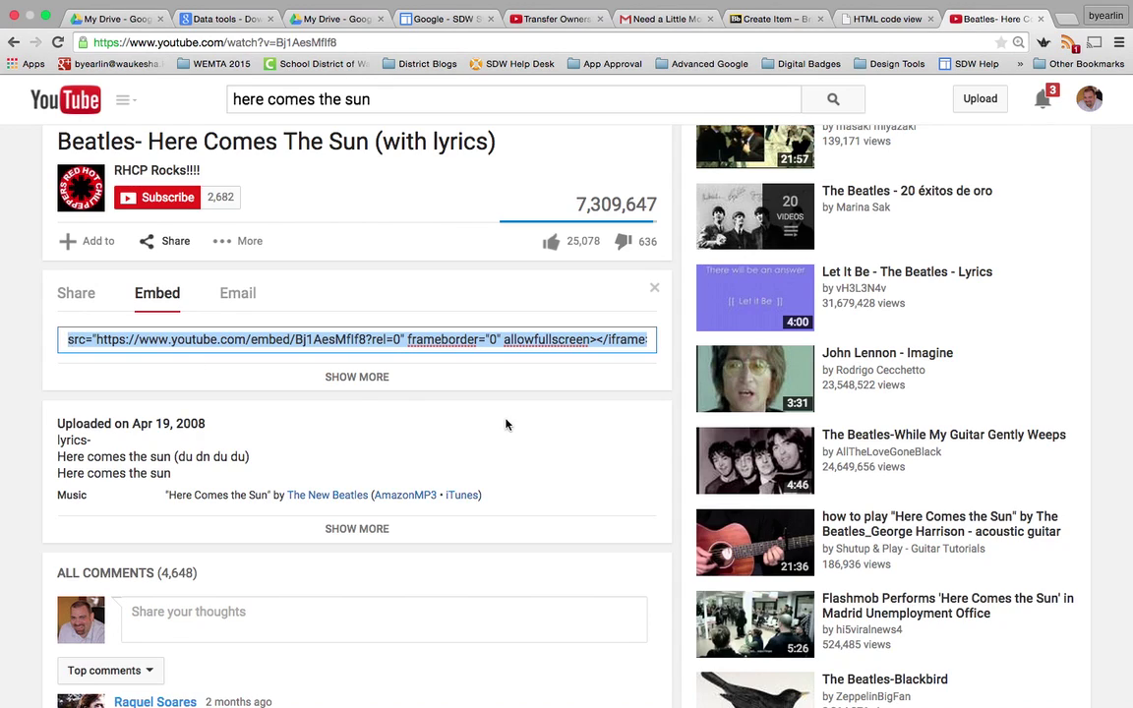
right_click(446, 343)
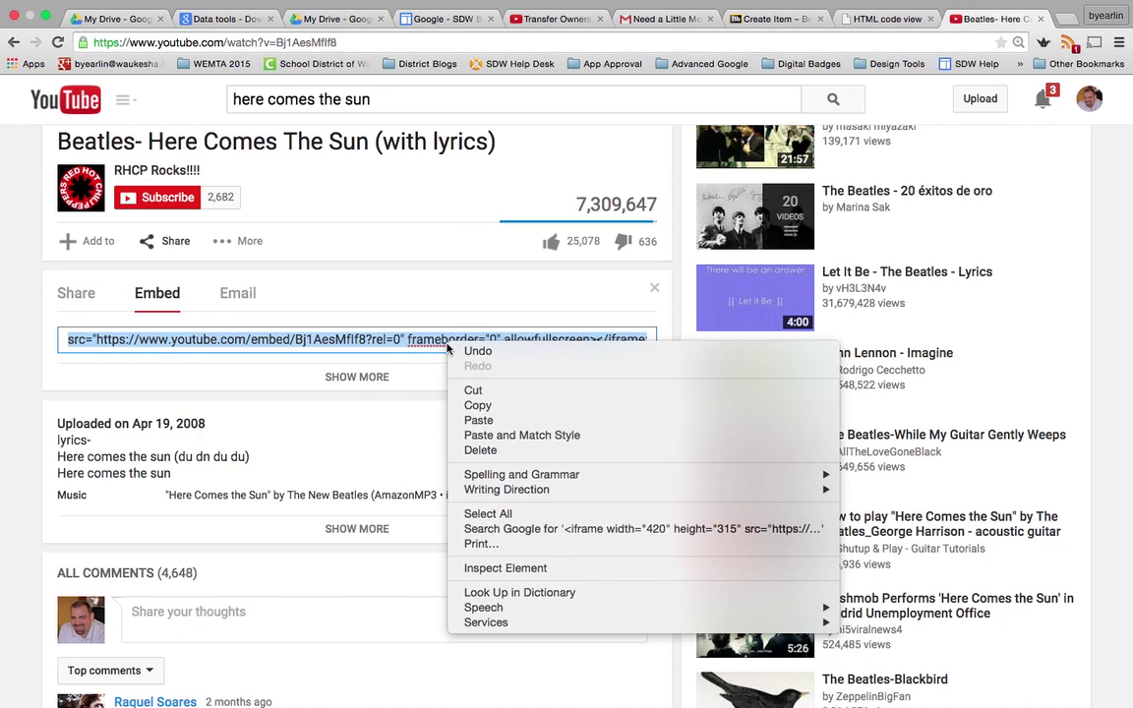
left_click(487, 405)
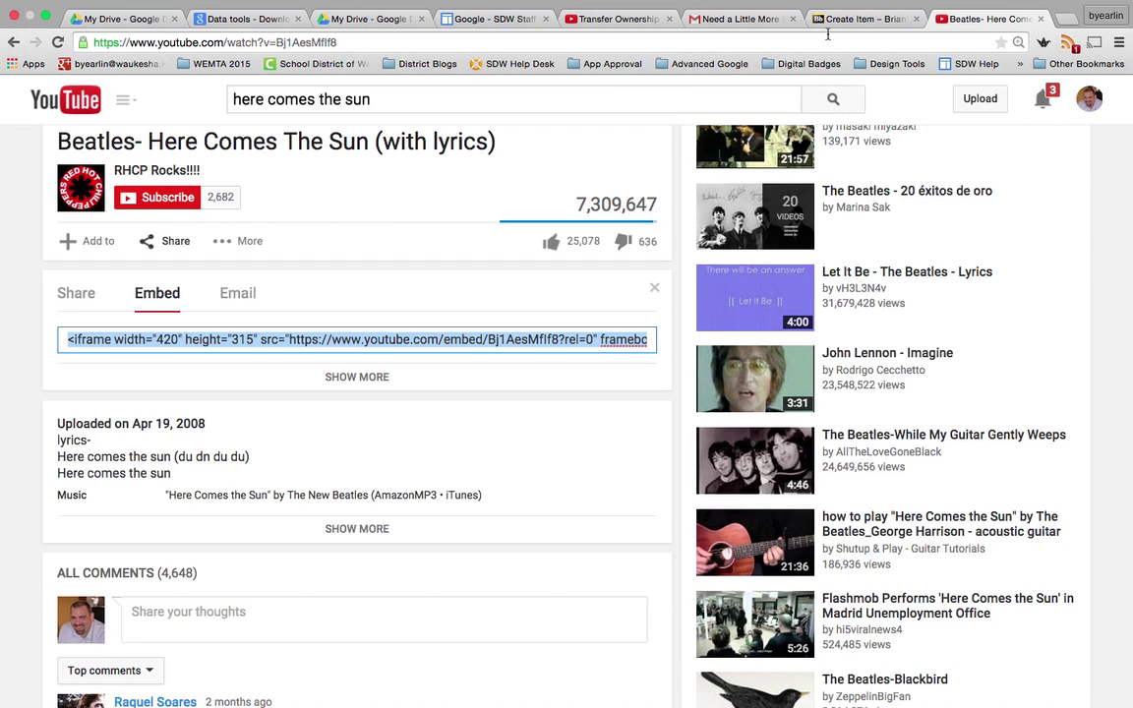
Widen the embedded video placeholder in the item editor and submit the item.
left_click(838, 20)
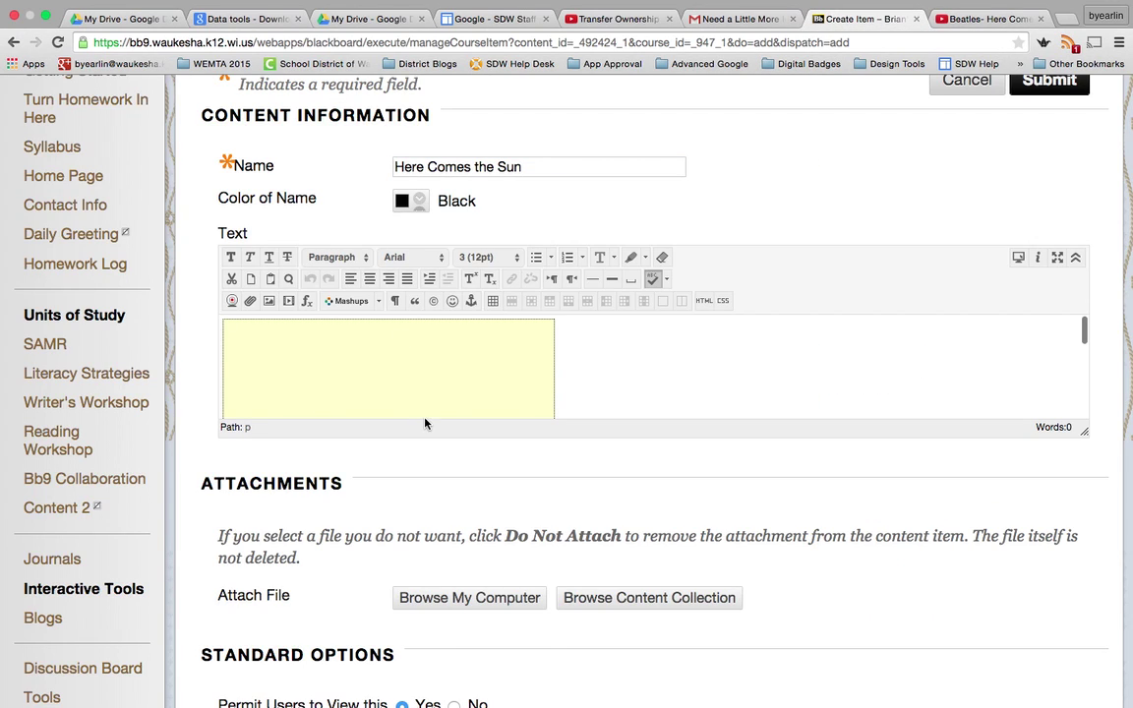
left_click(413, 373)
scroll(413, 372, "down", 2)
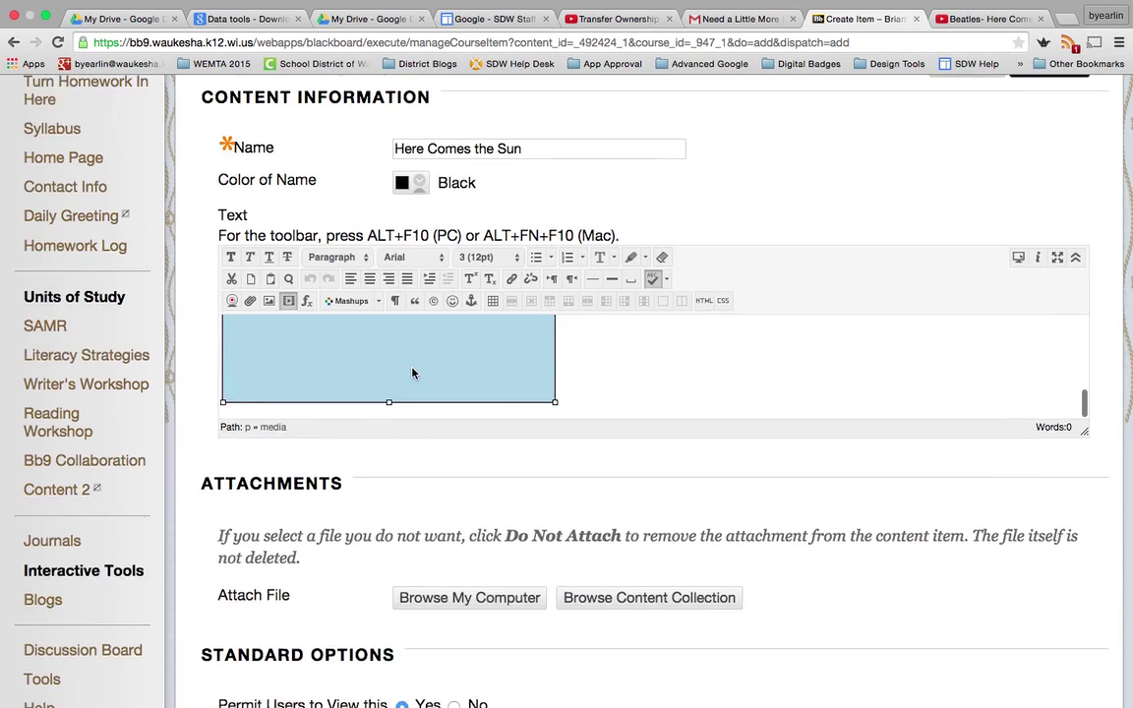
scroll(413, 373, "up", 2)
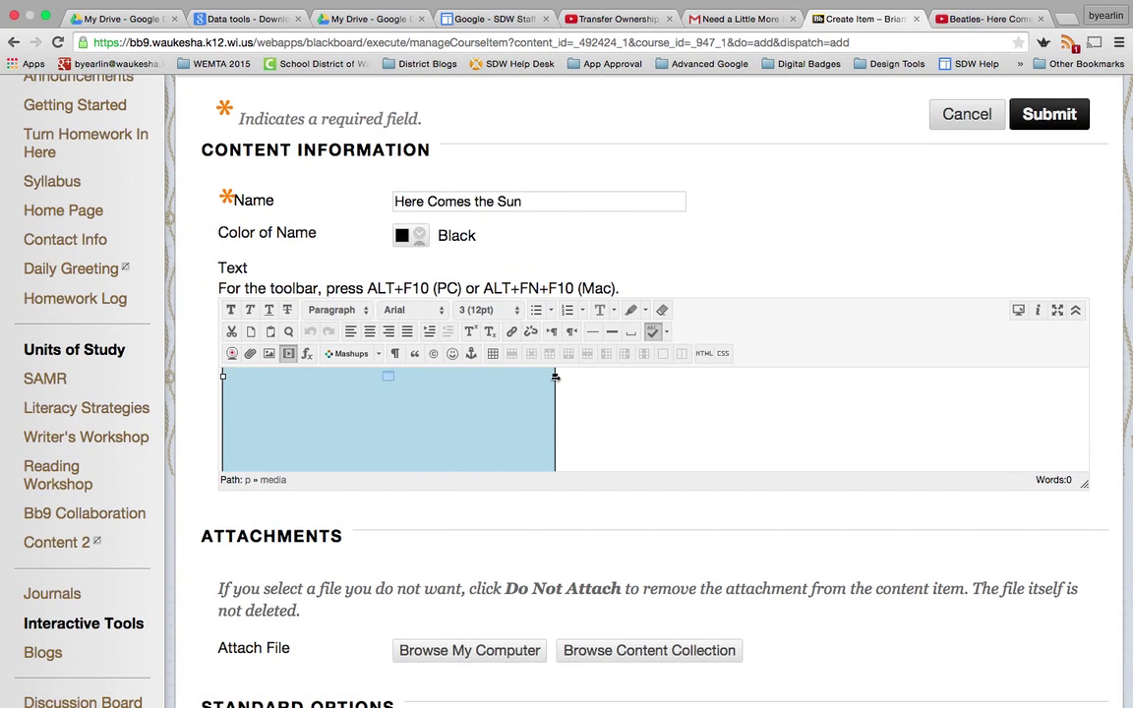
left_click_drag(555, 376, 656, 375)
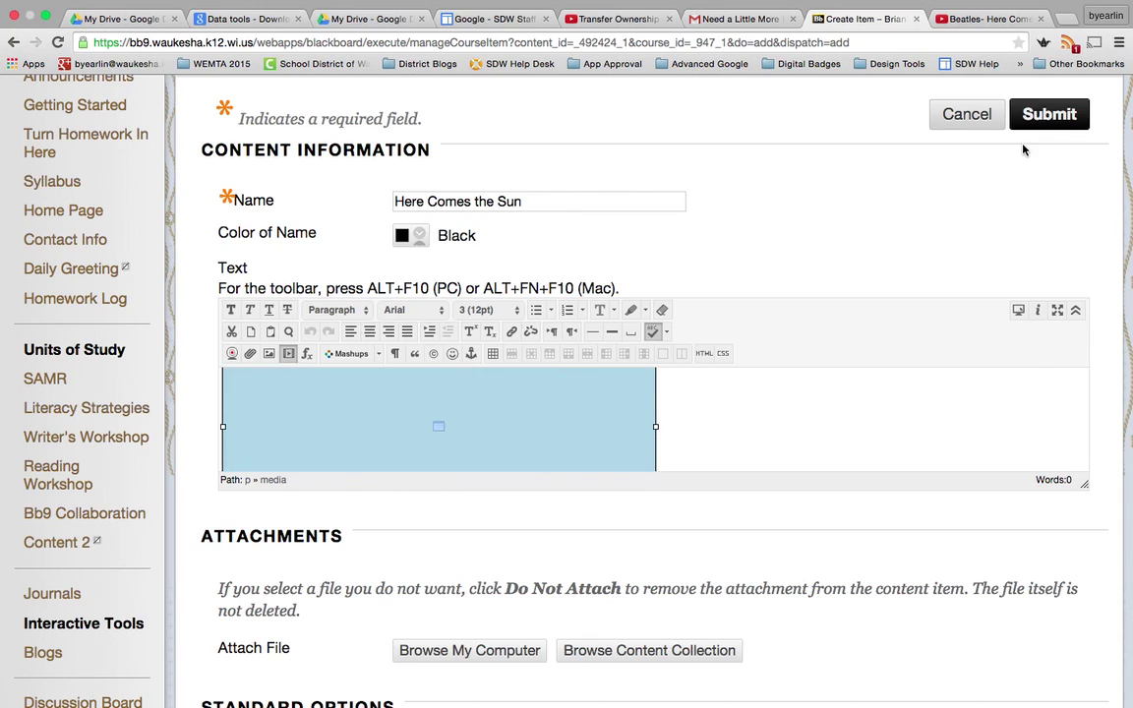
left_click(1049, 116)
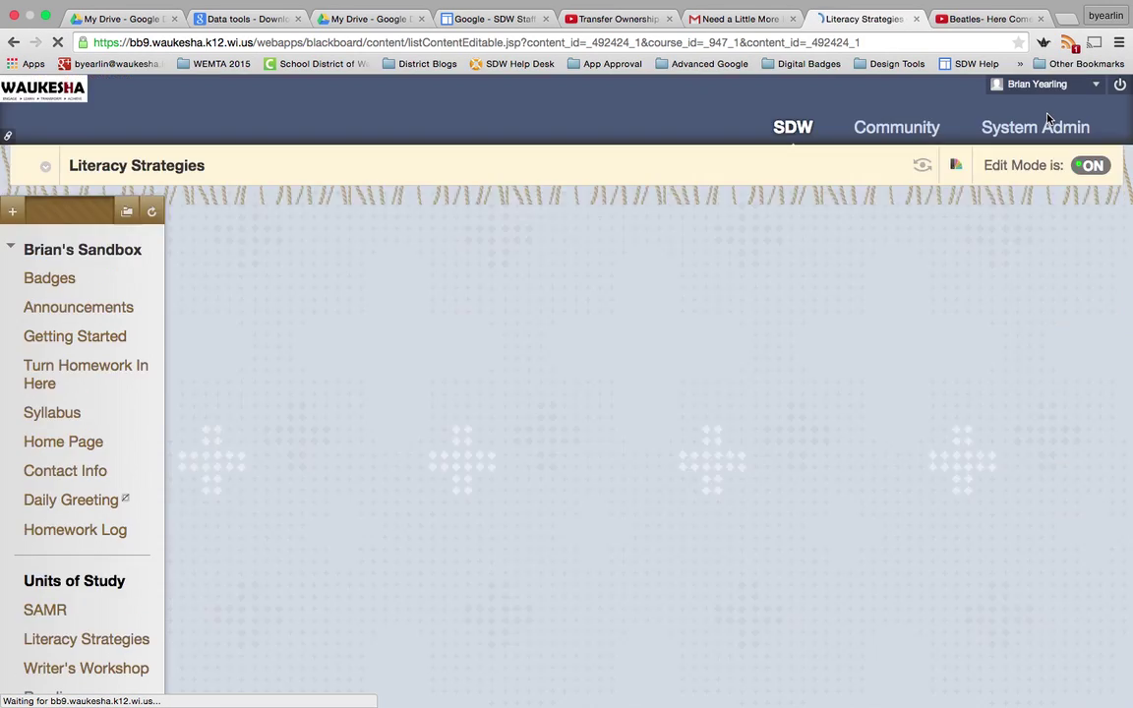
Play, pause and resume the embedded video, then open it on YouTube.
scroll(935, 430, "down", 10)
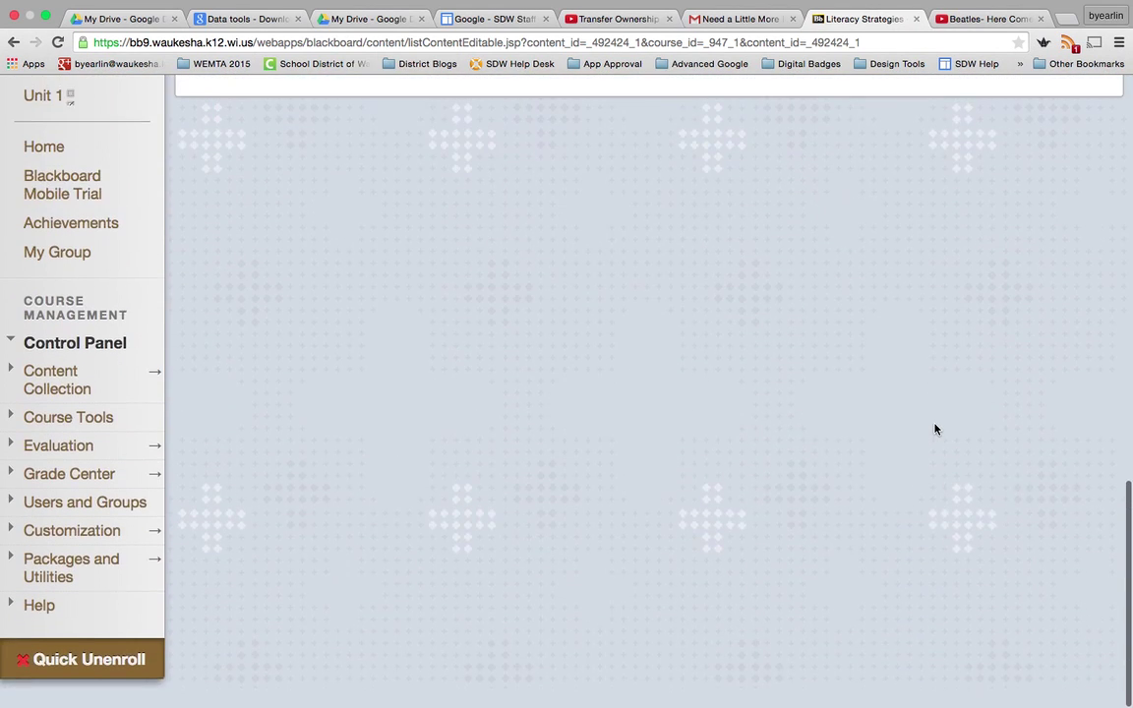
scroll(935, 429, "up", 5)
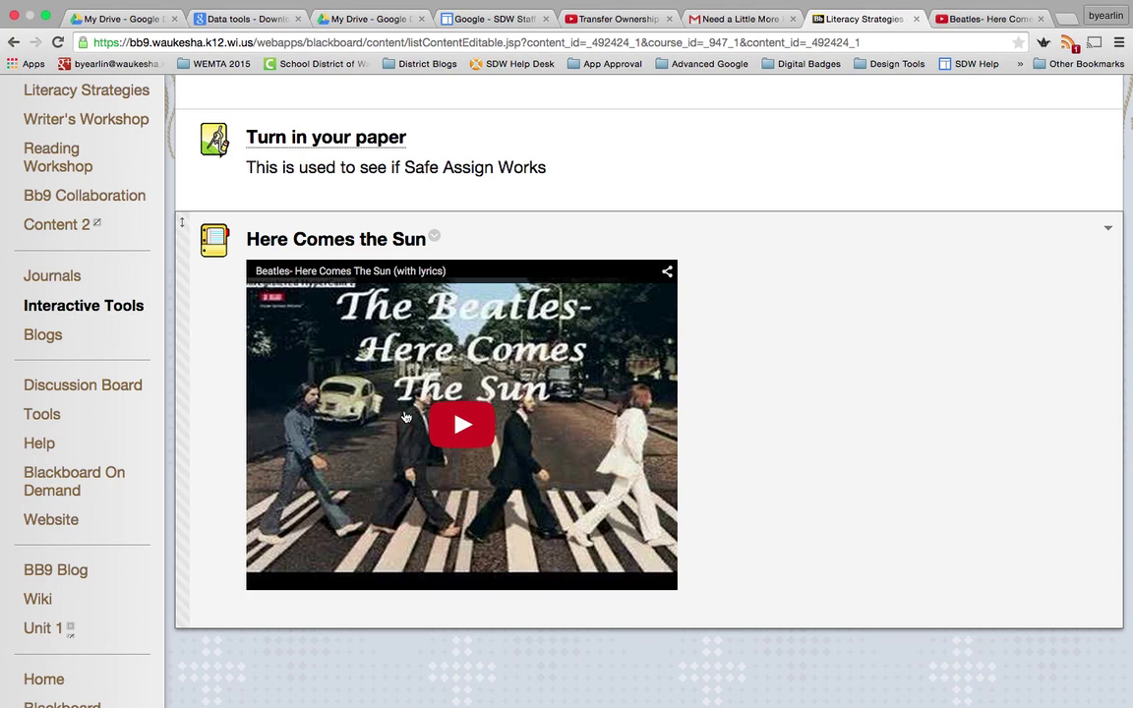
left_click(462, 424)
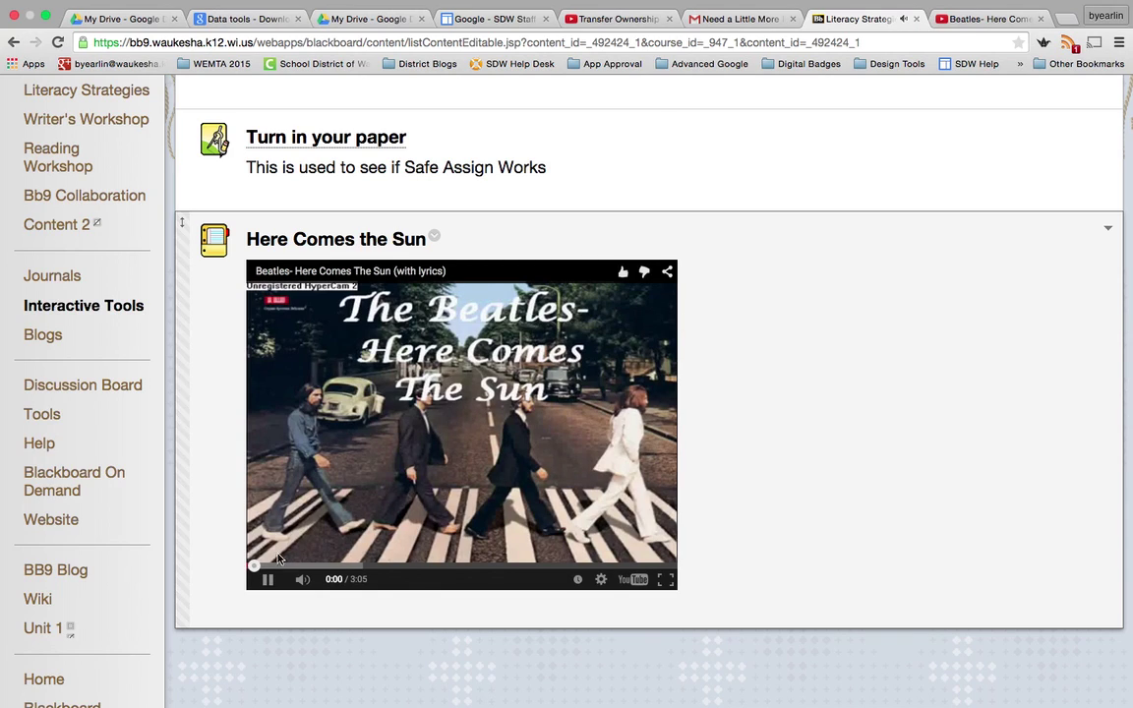
left_click(268, 579)
left_click(449, 395)
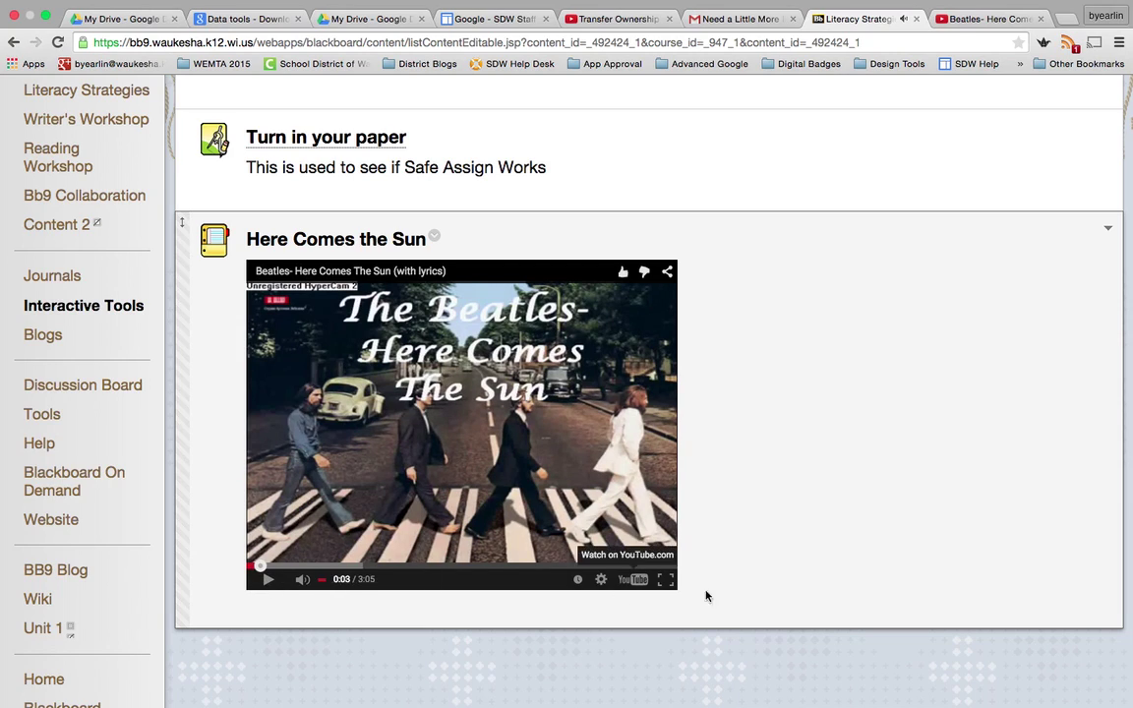
left_click(637, 581)
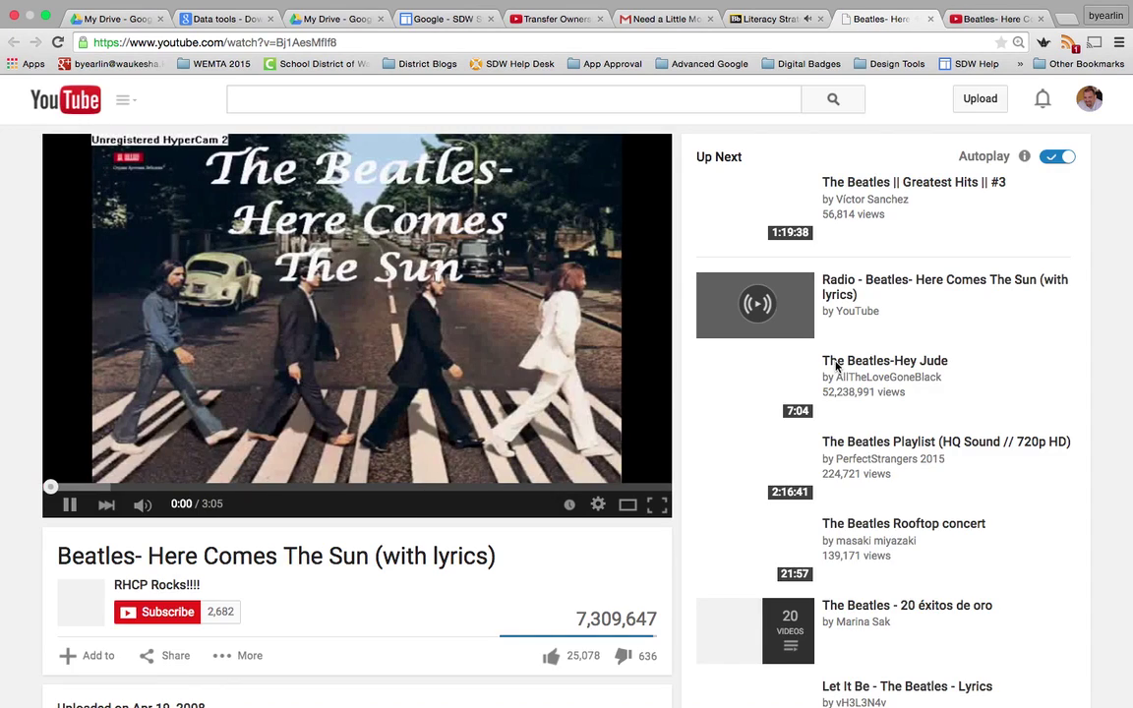
Pause the Here Comes the Sun video on its YouTube watch page.
left_click(71, 506)
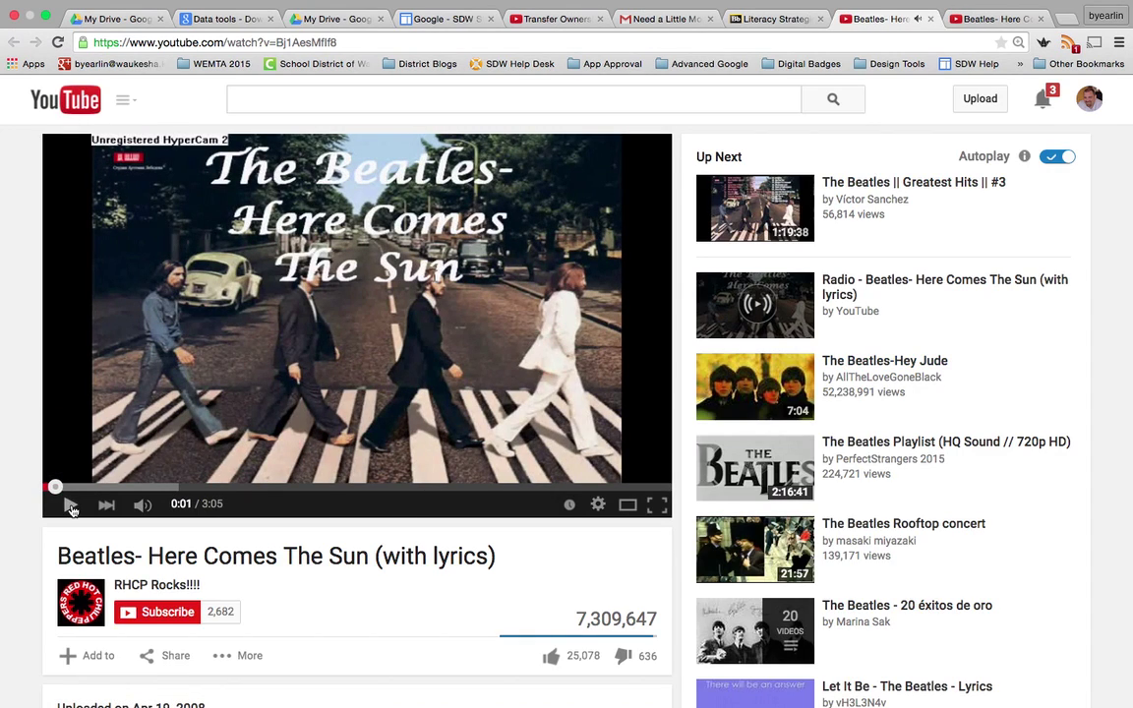